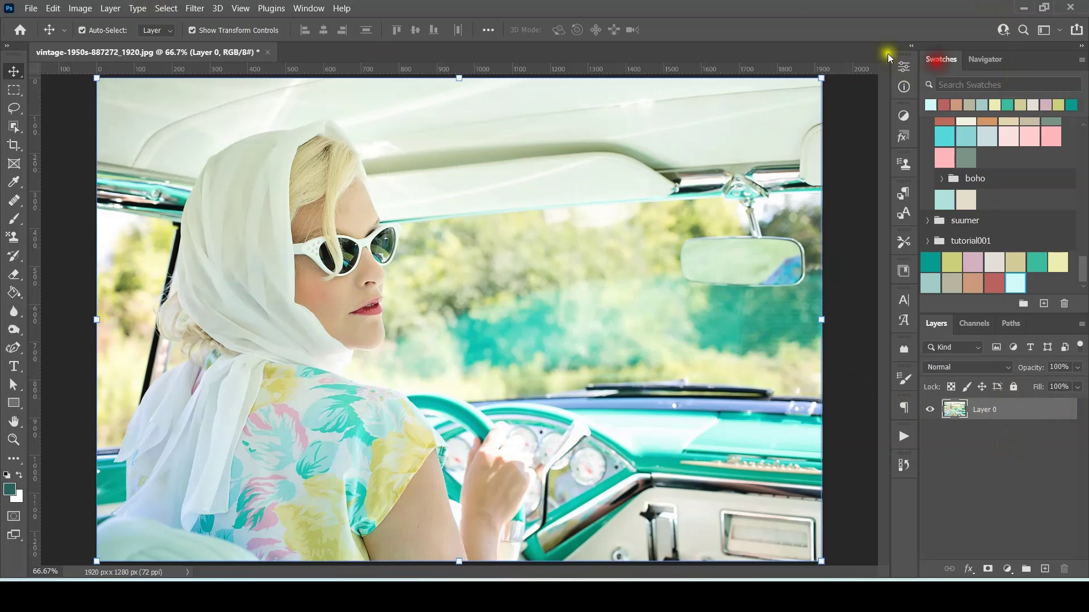
Create a new swatch group named tutorial2
{"action": "left_click", "coordinate": [312, 10]}
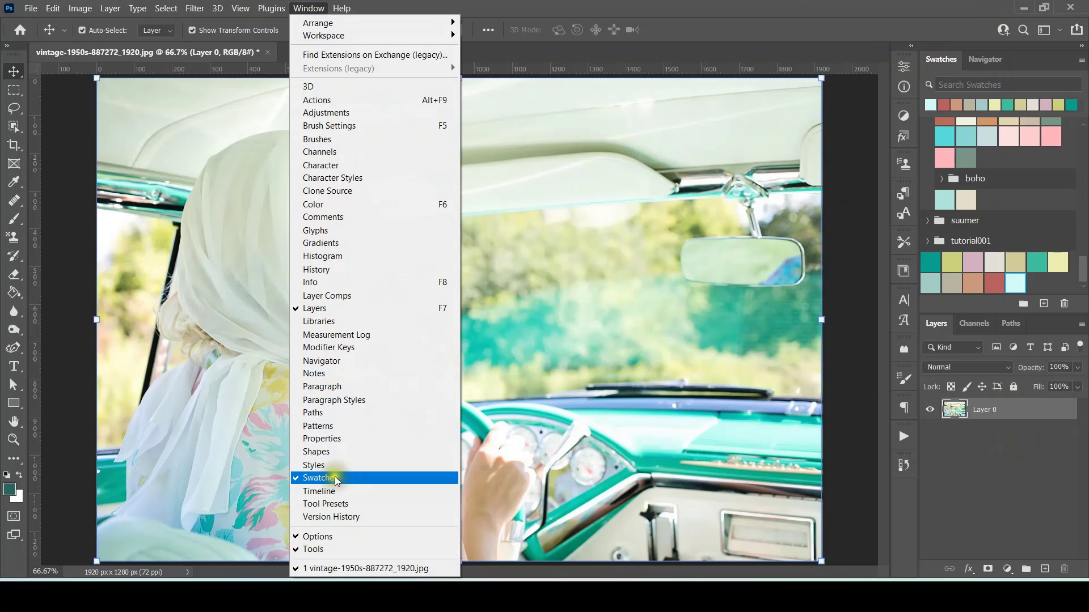
{"action": "left_click", "coordinate": [1014, 451]}
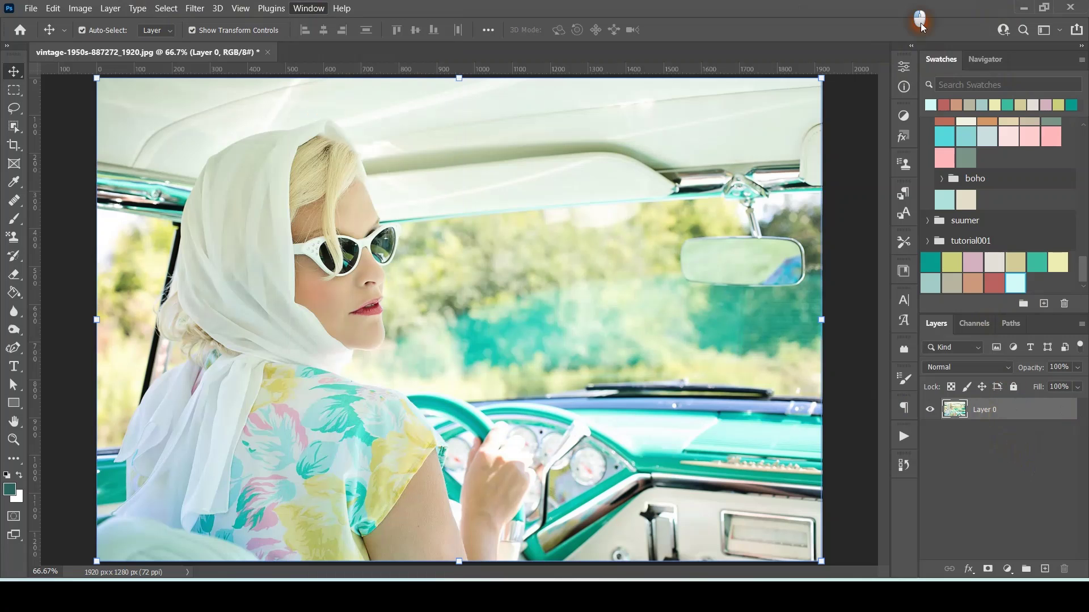
{"action": "mouse_move", "coordinate": [941, 58]}
{"action": "left_mouse_down"}
{"action": "mouse_move", "coordinate": [993, 68]}
{"action": "mouse_move", "coordinate": [935, 64]}
{"action": "left_mouse_up"}
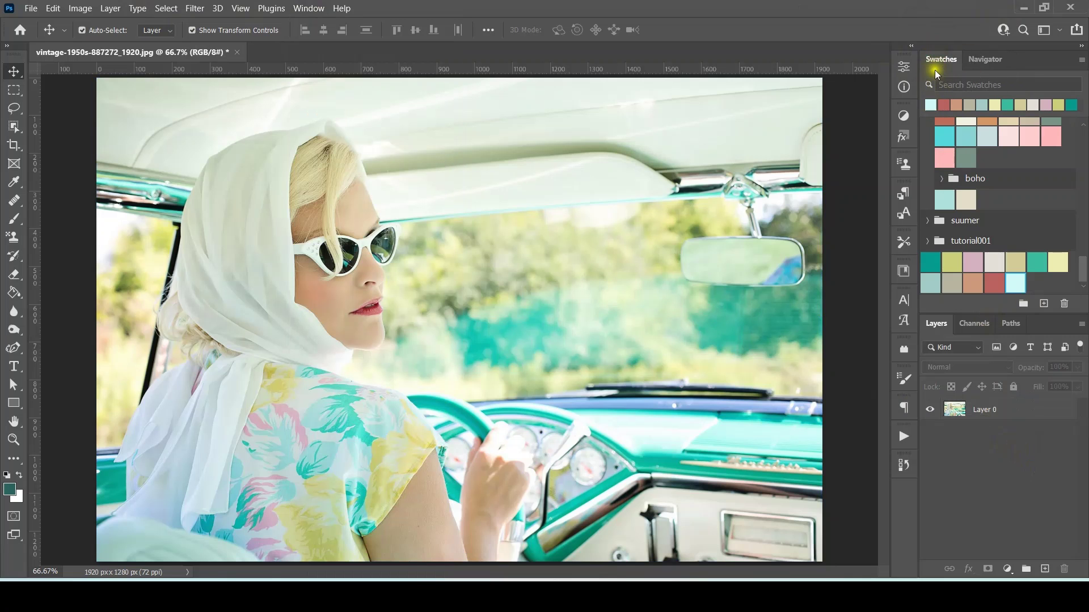
{"action": "left_click_drag", "start_coordinate": [1008, 60], "coordinate": [933, 63]}
{"action": "left_click", "coordinate": [1024, 305]}
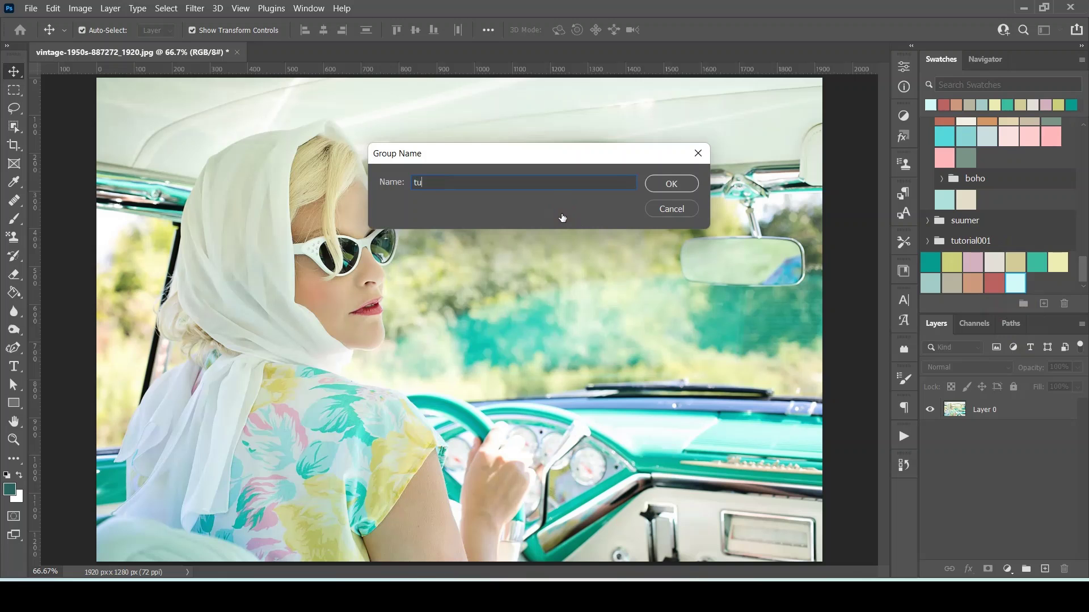
{"action": "type", "text": "tutorial2"}
{"action": "key", "text": "Return"}
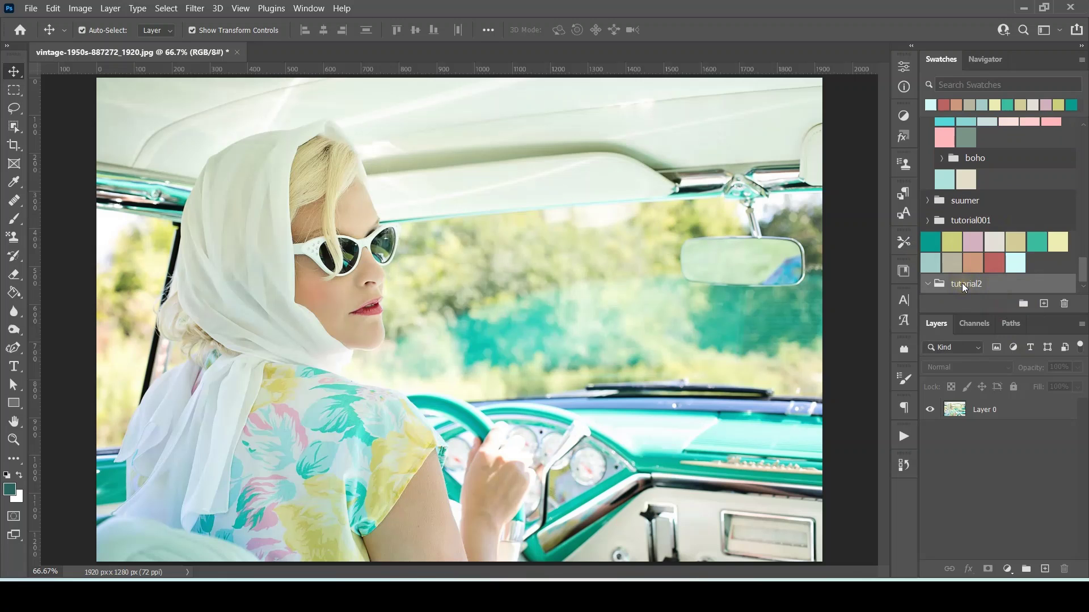
Sample the teal #0bb6ad from the far end of the dashboard as foreground colour and add it to tutorial2 as swatch 001
{"action": "left_click", "coordinate": [10, 491]}
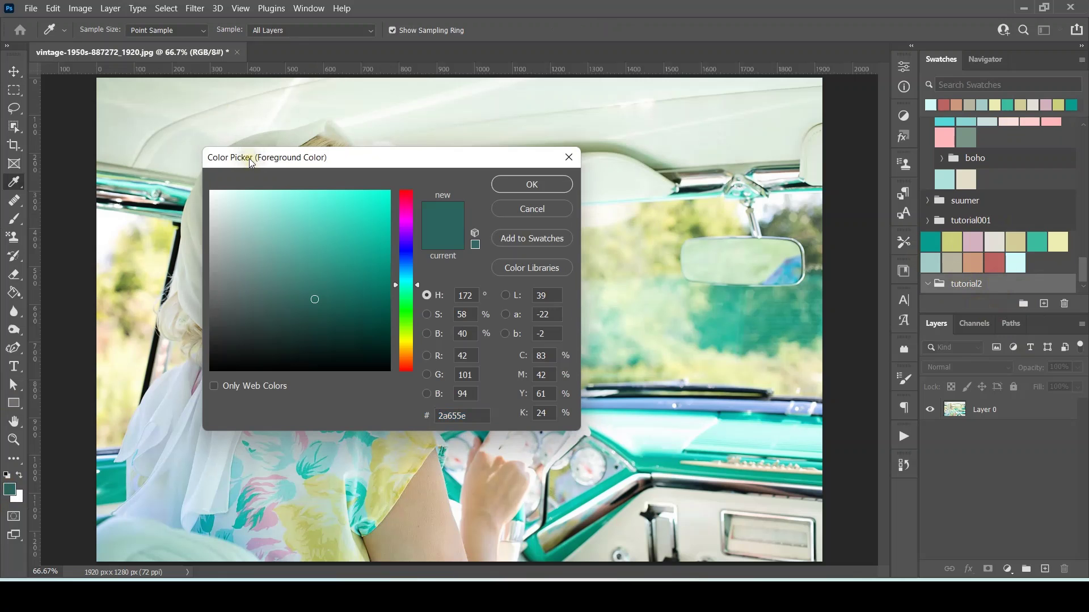
{"action": "left_click_drag", "start_coordinate": [359, 158], "coordinate": [320, 171]}
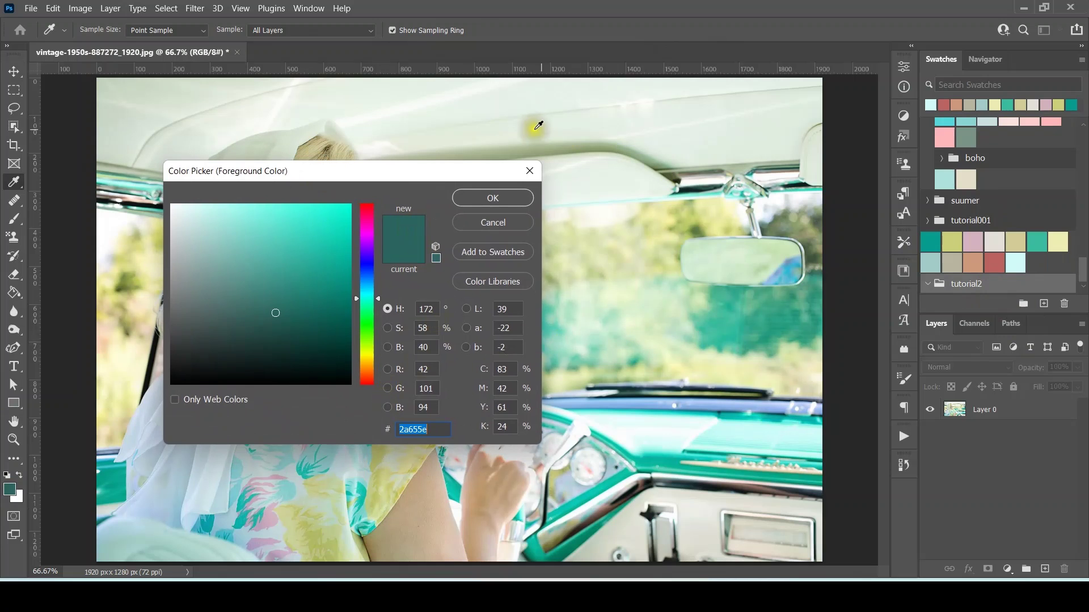
{"action": "left_click", "coordinate": [816, 419]}
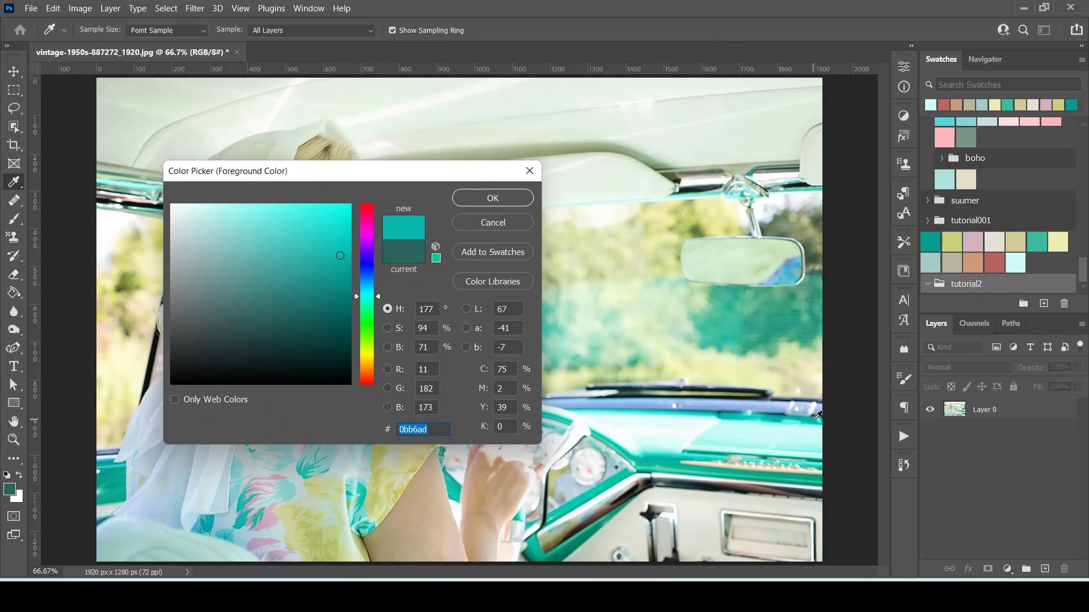
{"action": "left_click", "coordinate": [494, 251]}
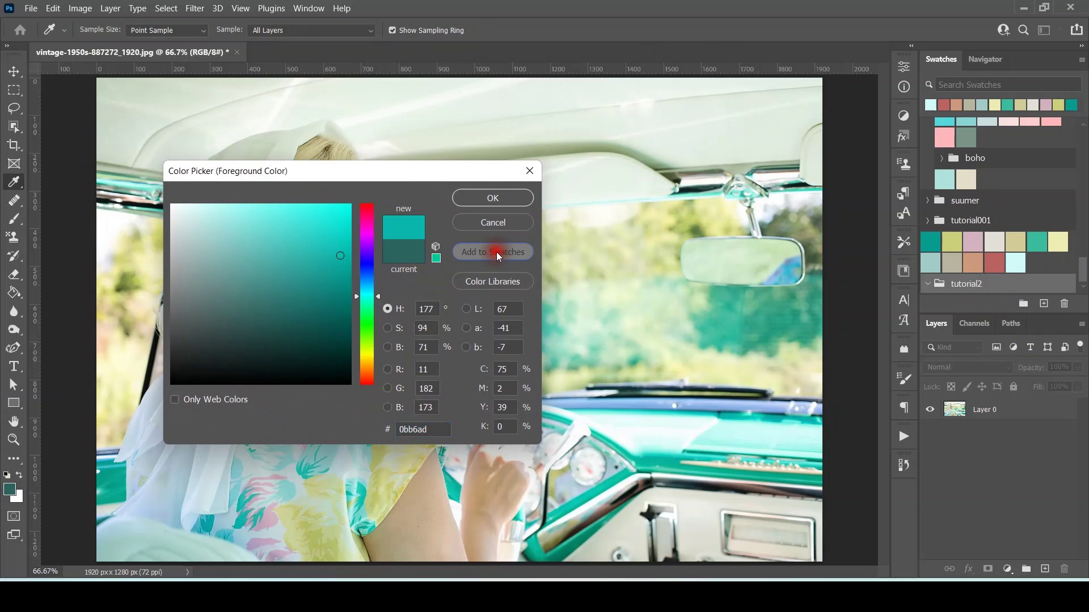
{"action": "type", "text": "001"}
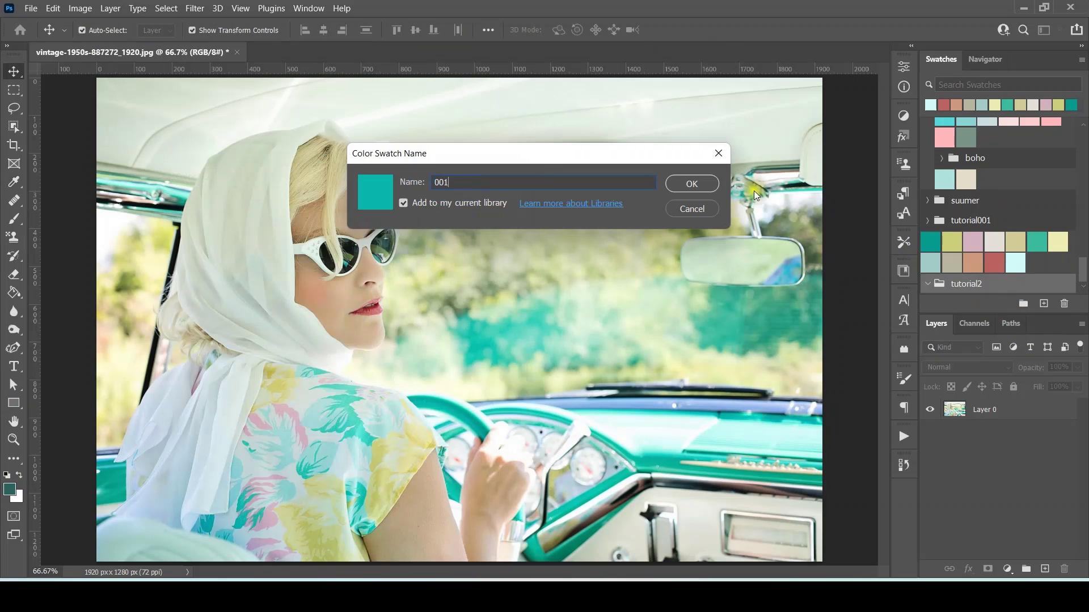
{"action": "left_click", "coordinate": [689, 183]}
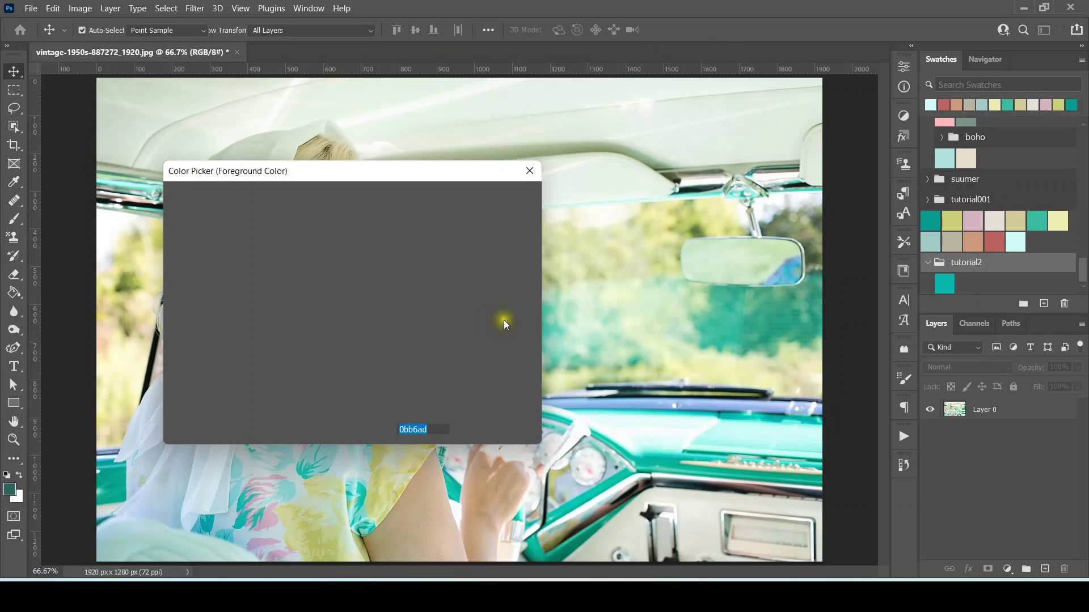
Sample the brighter turquoise #26d9c4 from the middle of the dashboard and add it to the tutorial2 swatches
{"action": "left_click", "coordinate": [685, 450]}
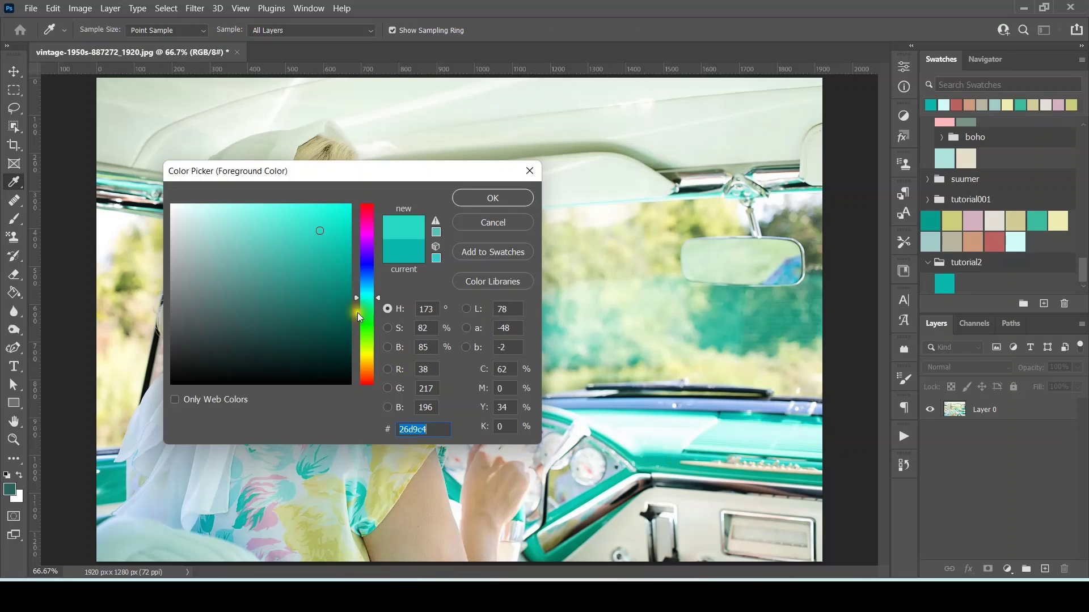
{"action": "left_click", "coordinate": [490, 251]}
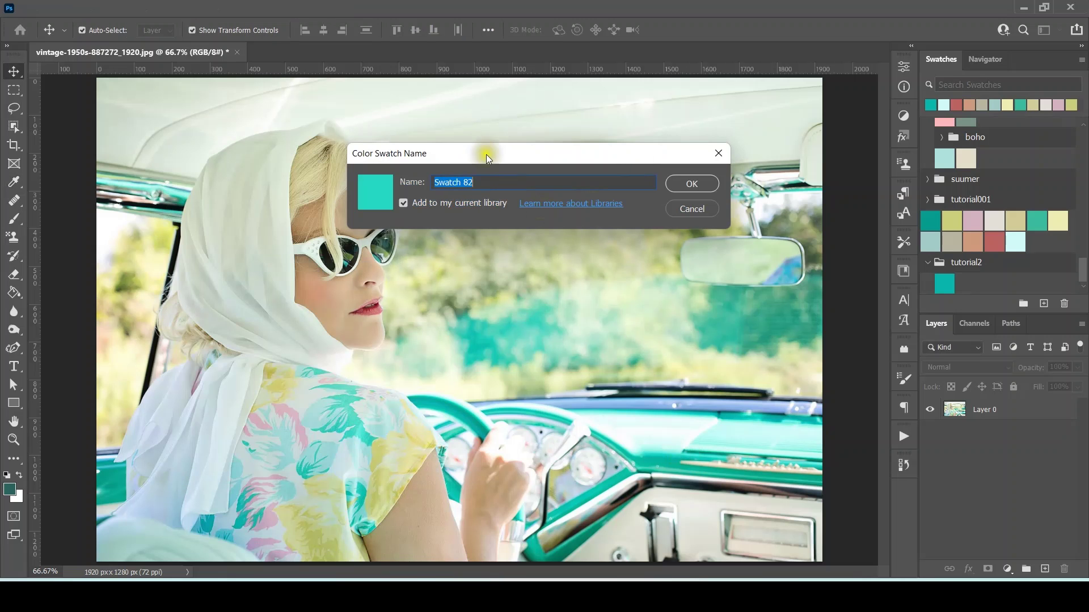
{"action": "key", "text": "Return"}
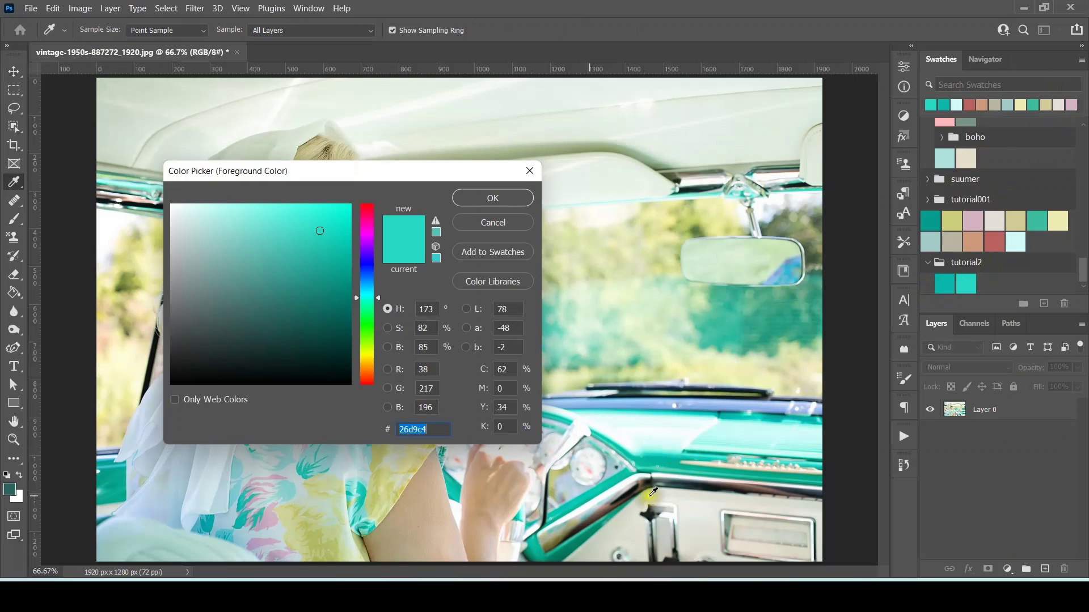
Sample light reflections along the dashboard until reaching pale aqua #b4f5ed, and add that colour to tutorial2 as swatch 003
{"action": "left_click", "coordinate": [661, 441]}
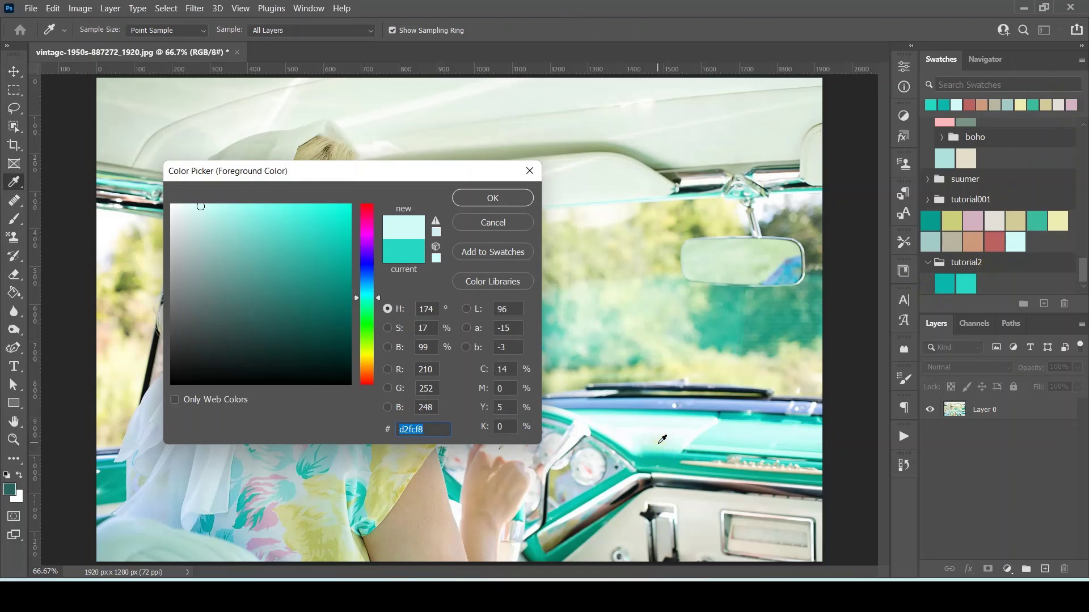
{"action": "left_click", "coordinate": [668, 443]}
{"action": "left_click", "coordinate": [665, 444]}
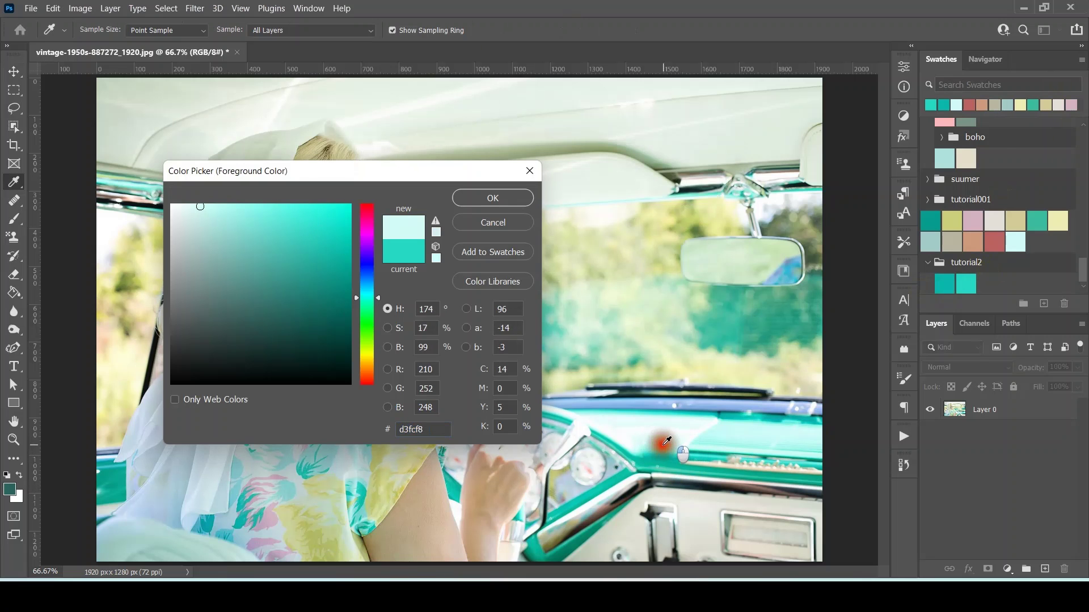
{"action": "left_click", "coordinate": [652, 441]}
{"action": "left_click", "coordinate": [632, 443]}
{"action": "left_click", "coordinate": [719, 430]}
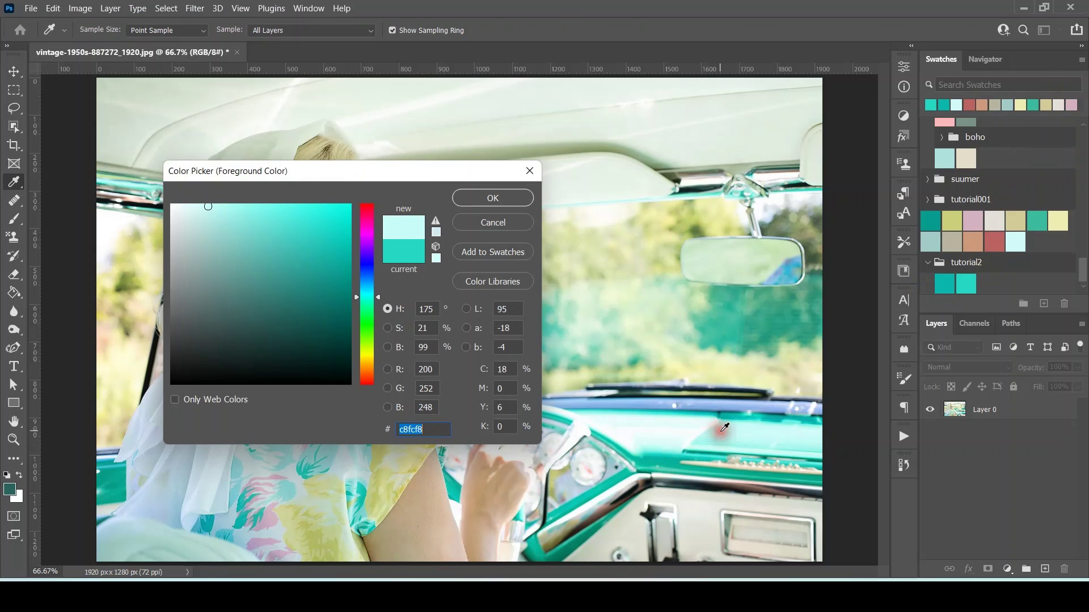
{"action": "left_click", "coordinate": [763, 435]}
{"action": "left_click", "coordinate": [809, 440]}
{"action": "left_click", "coordinate": [514, 250]}
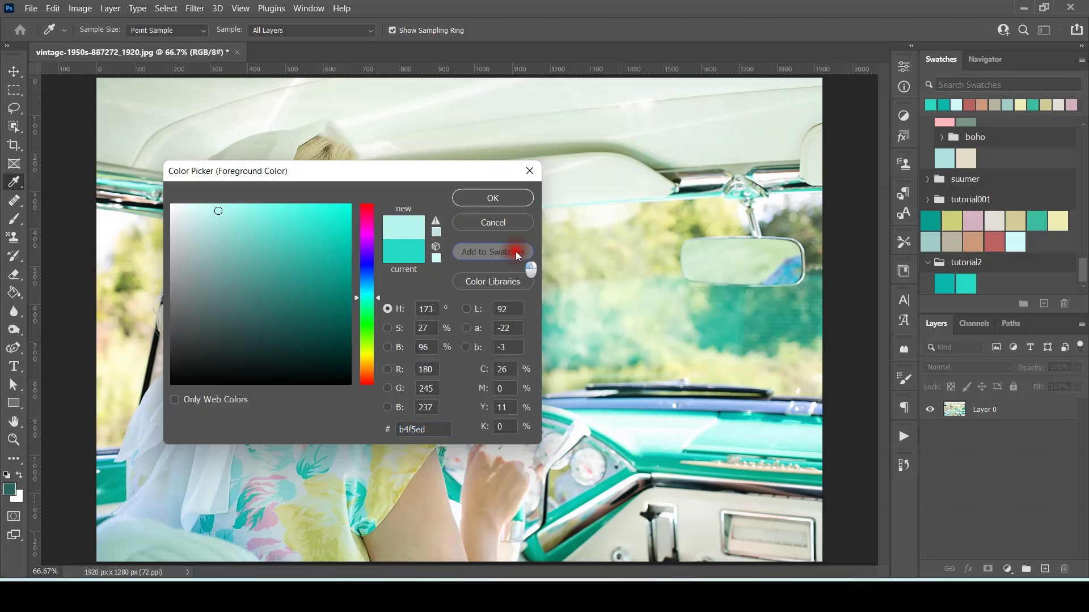
{"action": "type", "text": "003"}
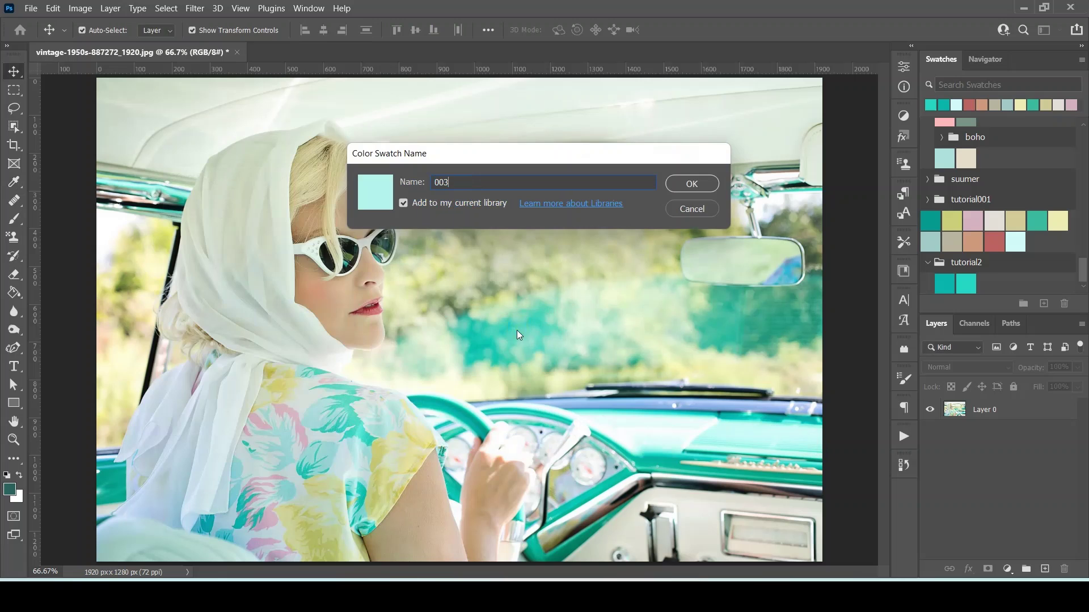
{"action": "key", "text": "Return"}
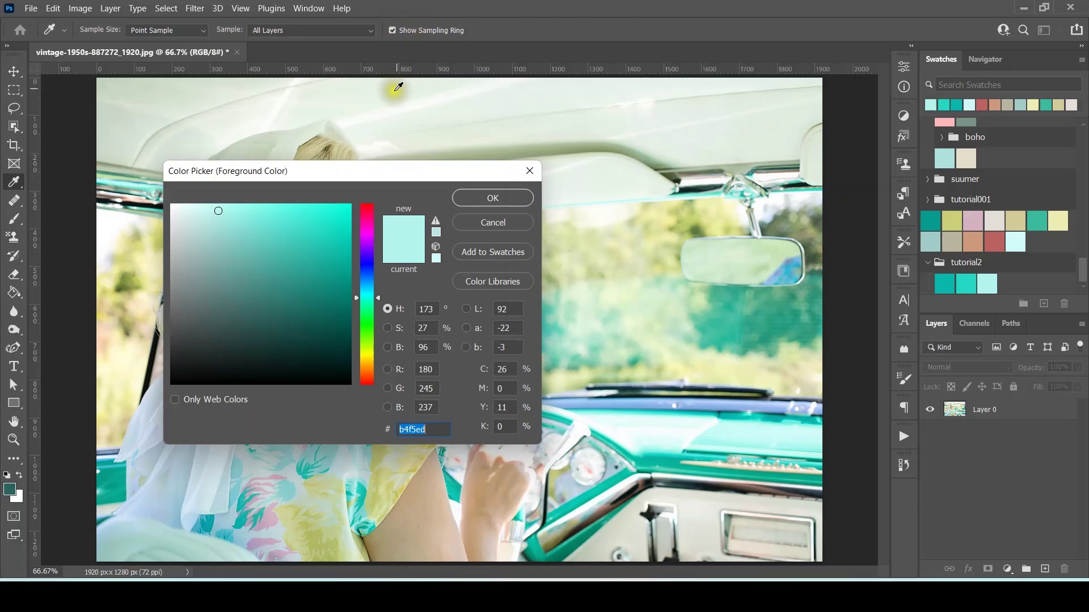
Sample the off-white #e2e3db from the car's panel beside the radio and add it to tutorial2 as swatch 004
{"action": "left_click_drag", "start_coordinate": [346, 169], "coordinate": [604, 139]}
{"action": "left_click", "coordinate": [702, 518]}
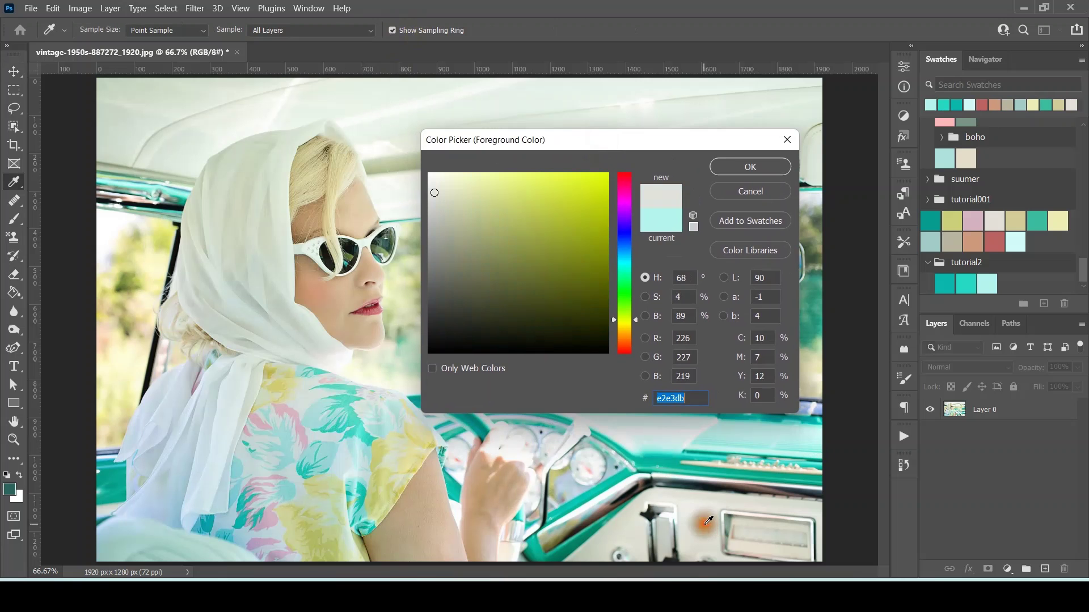
{"action": "left_click", "coordinate": [760, 220]}
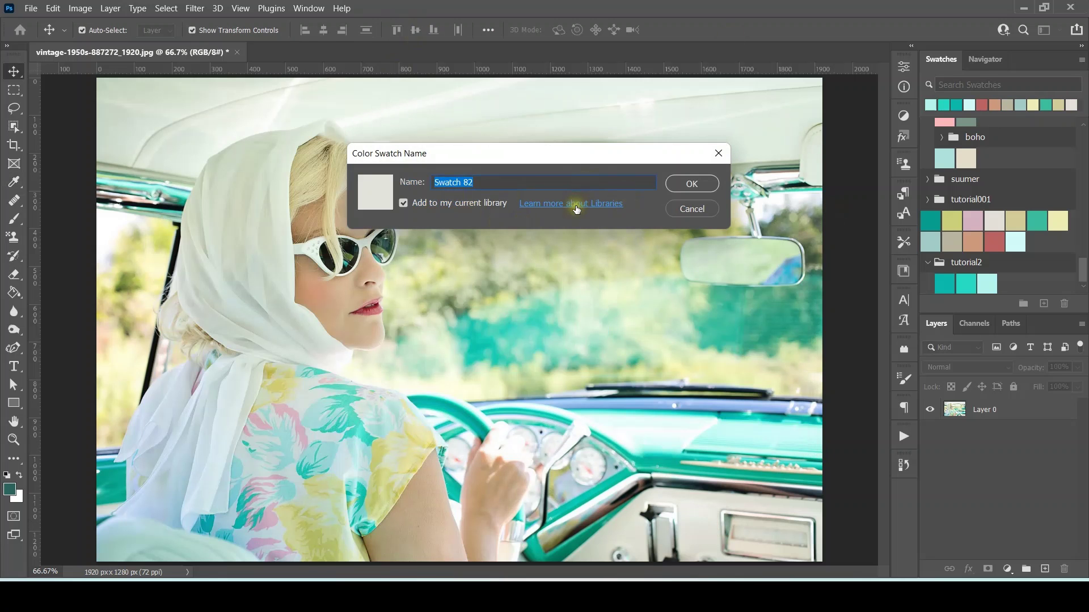
{"action": "type", "text": "004"}
{"action": "key", "text": "Return"}
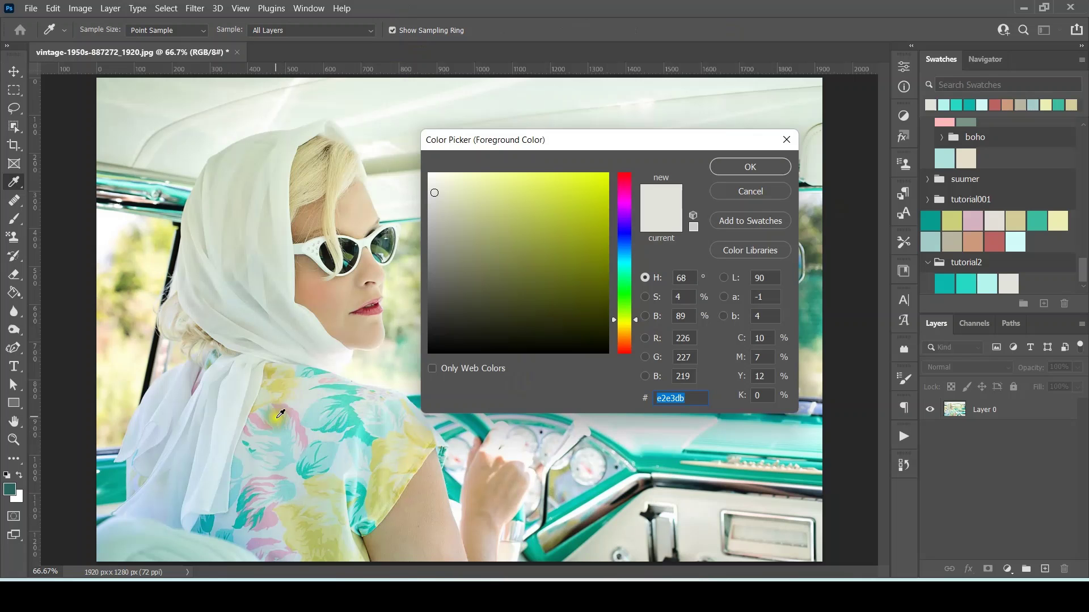
Sample the pale grey-green #d3e0d7 from the woman's blouse, add it as swatch 005, and accept it as the foreground colour
{"action": "left_click", "coordinate": [307, 387]}
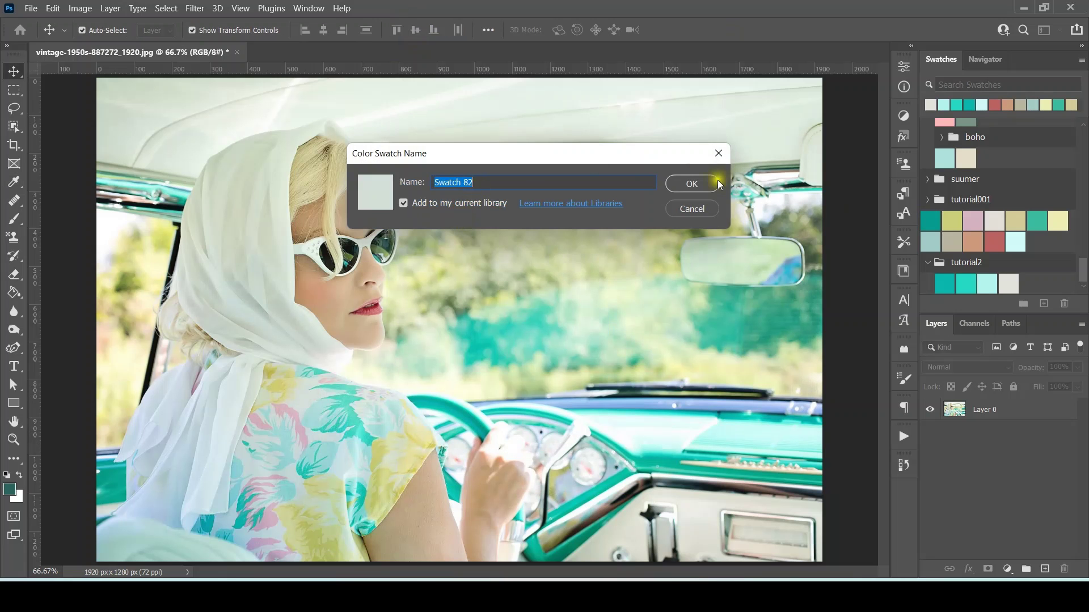
{"action": "type", "text": "005"}
{"action": "key", "text": "Return"}
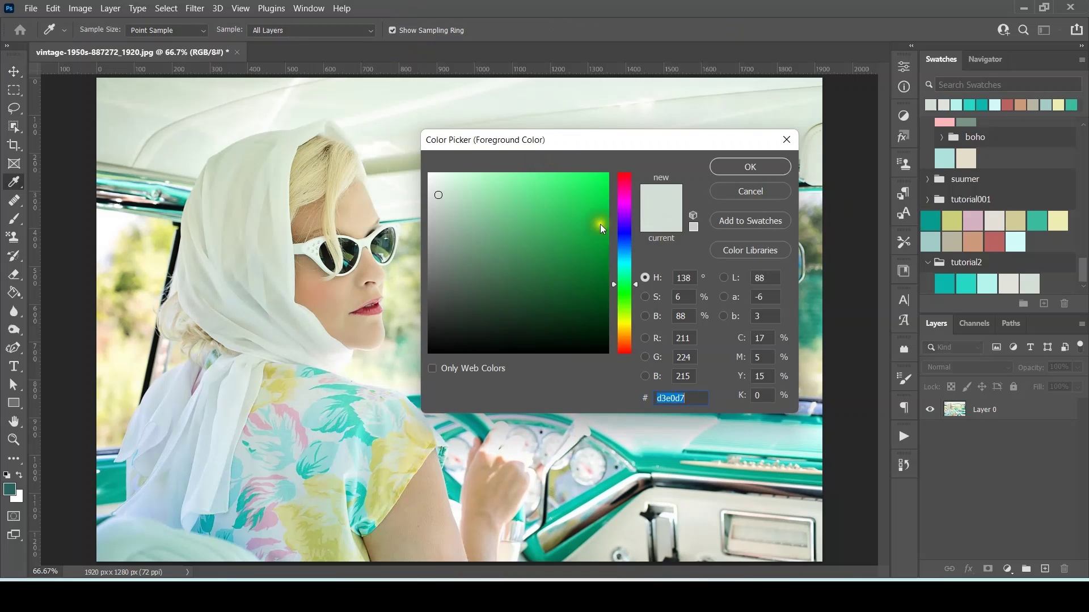
{"action": "left_click", "coordinate": [749, 170]}
{"action": "key", "text": "v"}
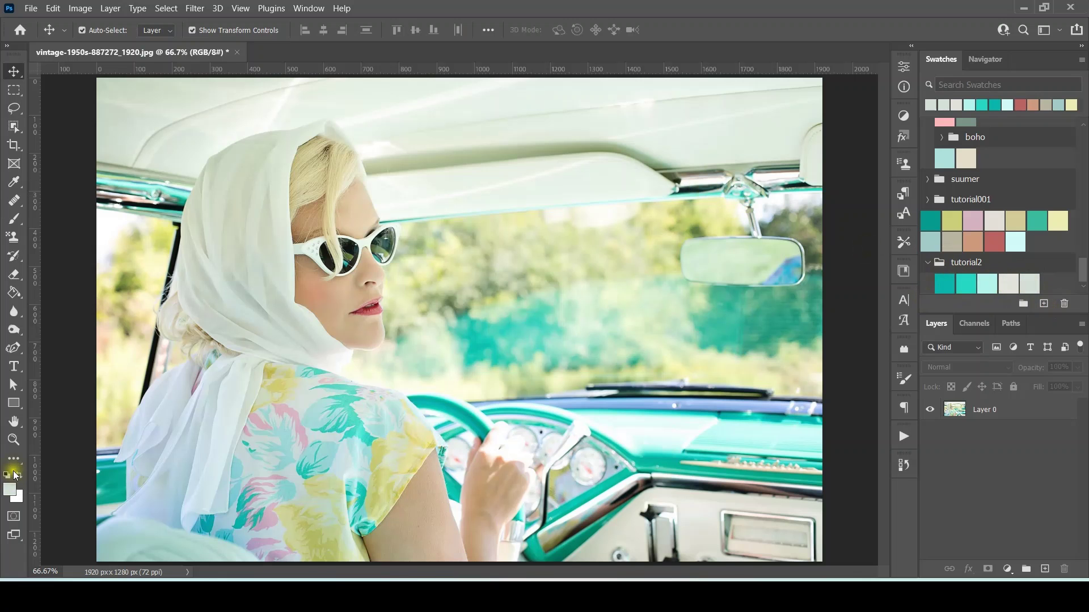
Sample the dusty pink #d4b3bc from the blouse's floral print and add it to tutorial2 as swatch 0066
{"action": "left_click", "coordinate": [10, 489]}
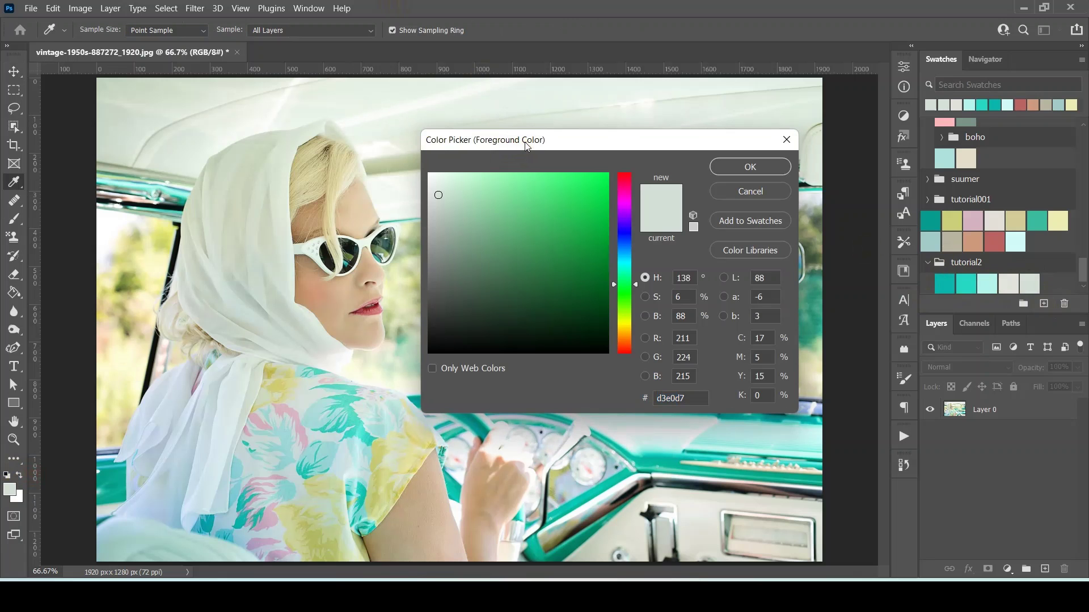
{"action": "left_click", "coordinate": [289, 407]}
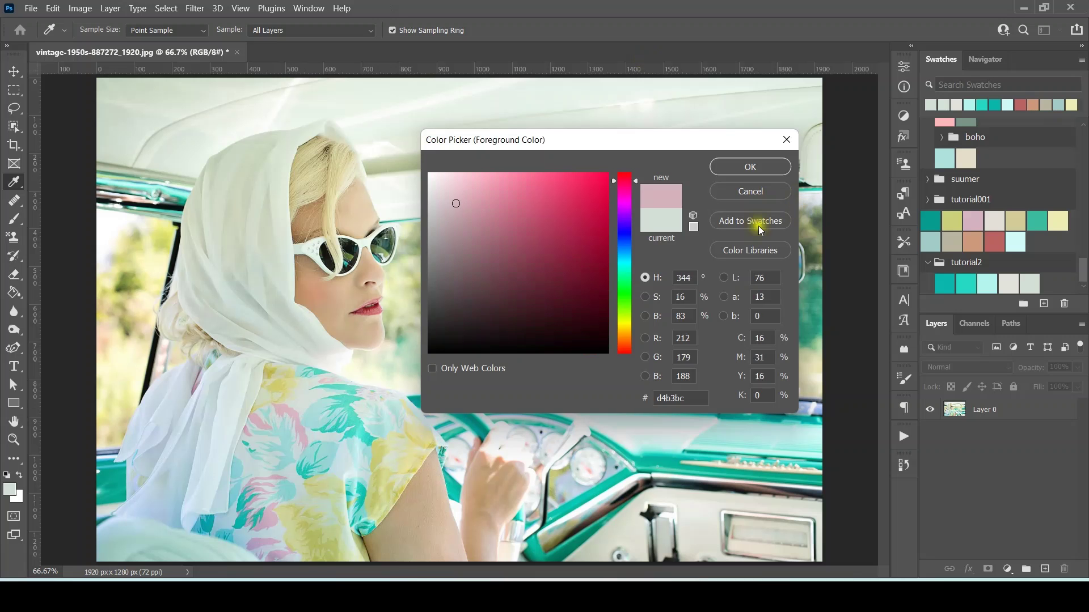
{"action": "left_click", "coordinate": [742, 220]}
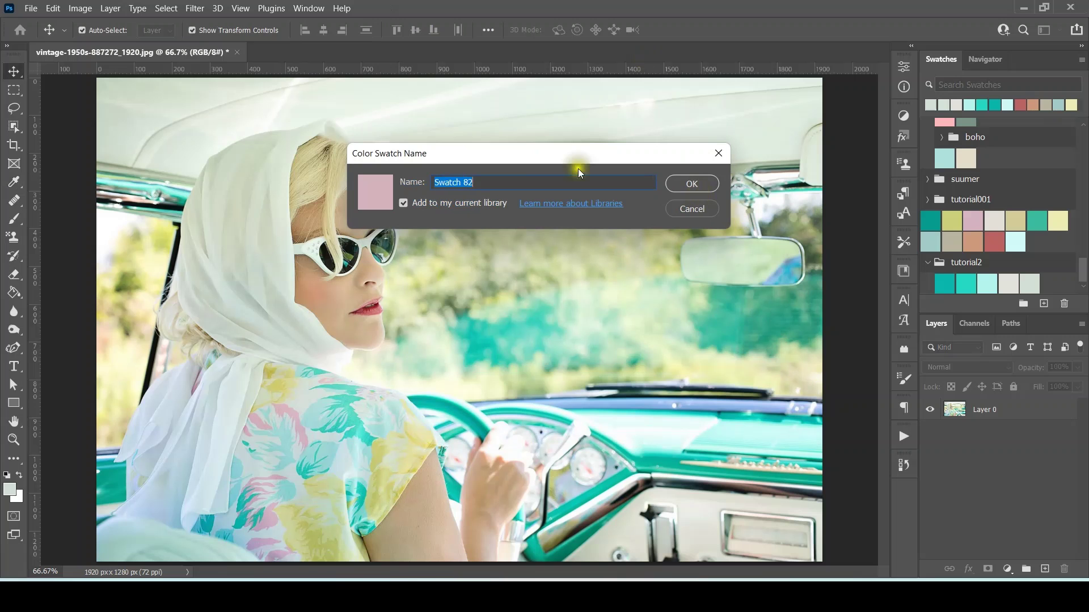
{"action": "type", "text": "0066"}
{"action": "key", "text": "Return"}
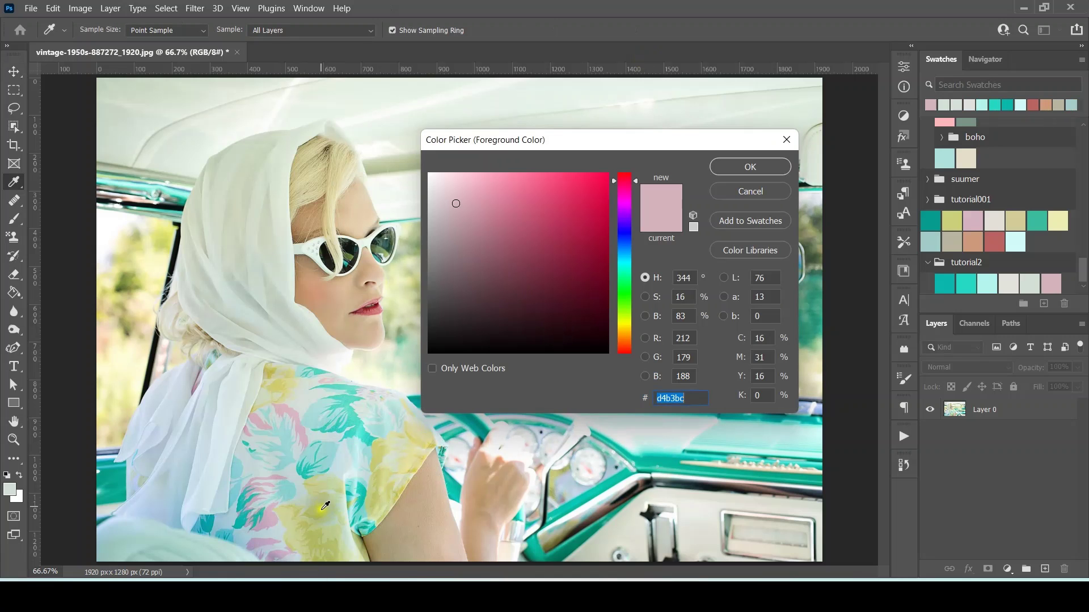
Sample the coral red #cd7875 from the woman's lips, add it as swatch 007, and move the colour picker clear of the dashboard
{"action": "left_click", "coordinate": [368, 305]}
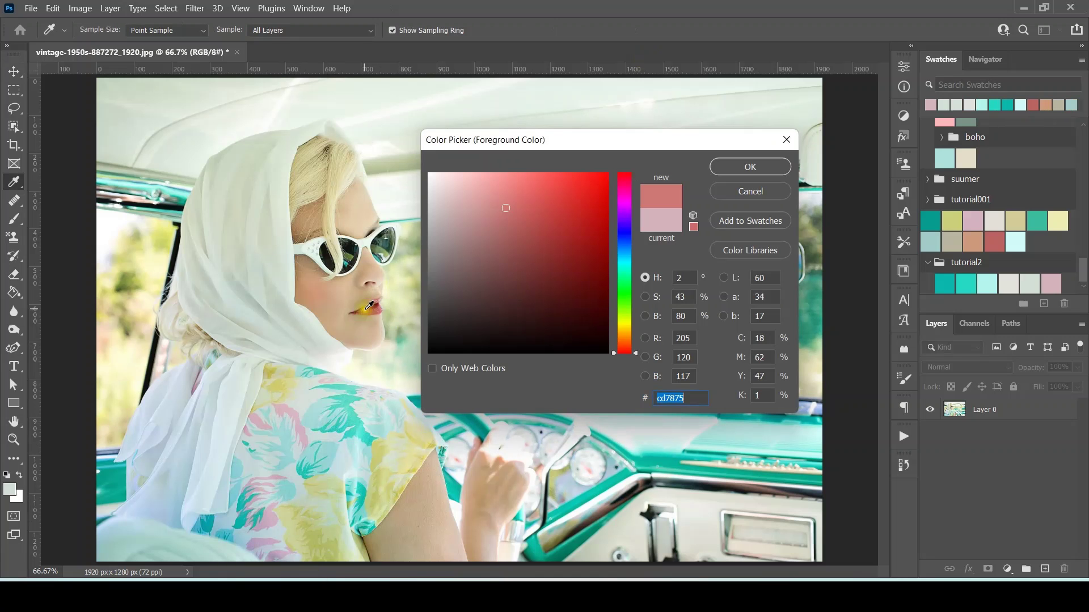
{"action": "left_click", "coordinate": [747, 223]}
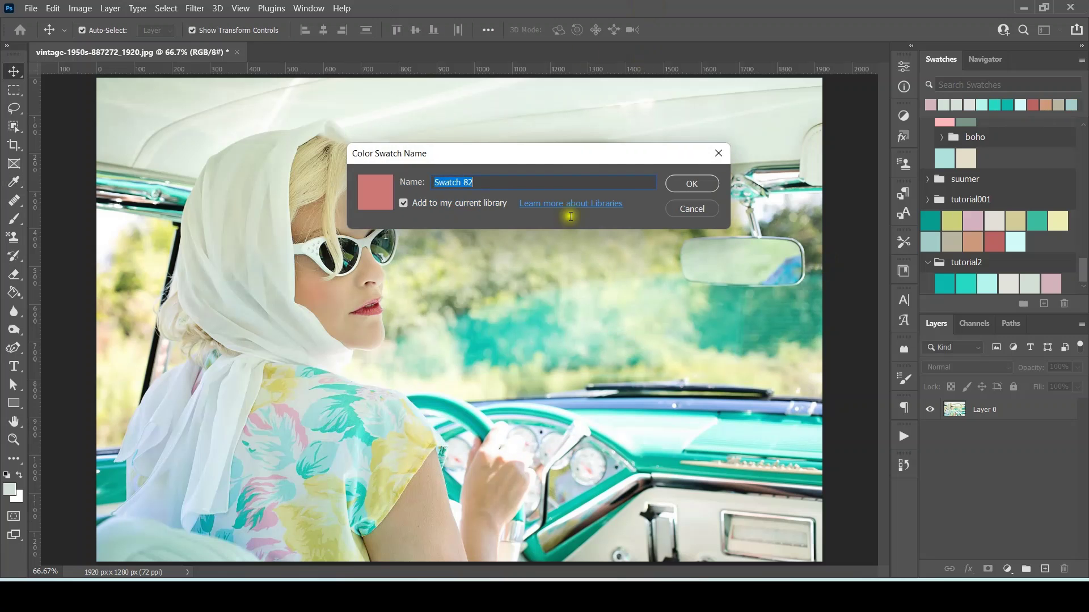
{"action": "type", "text": "007"}
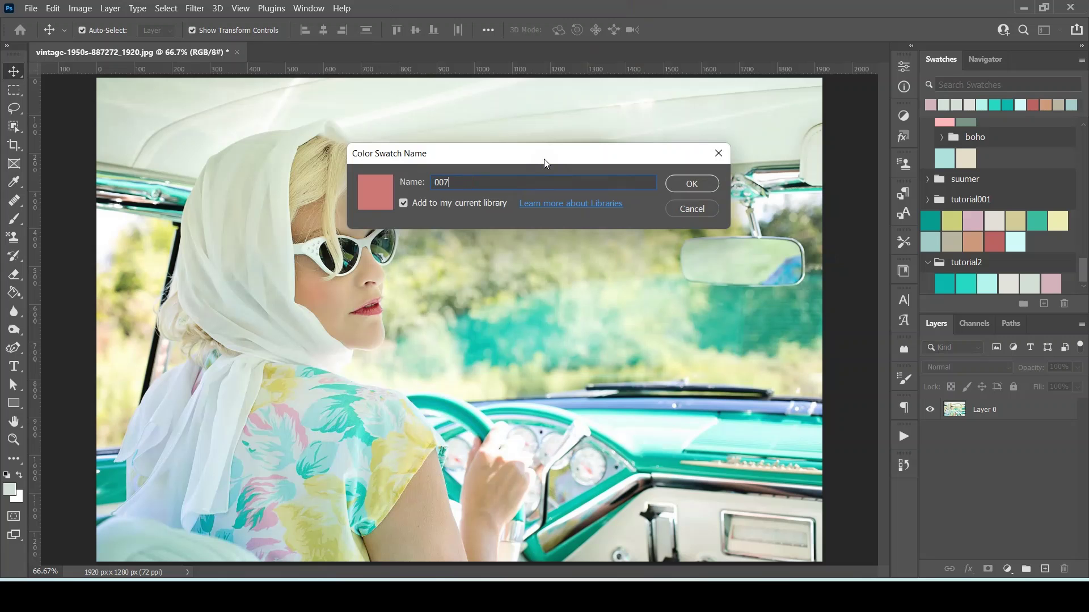
{"action": "key", "text": "Return"}
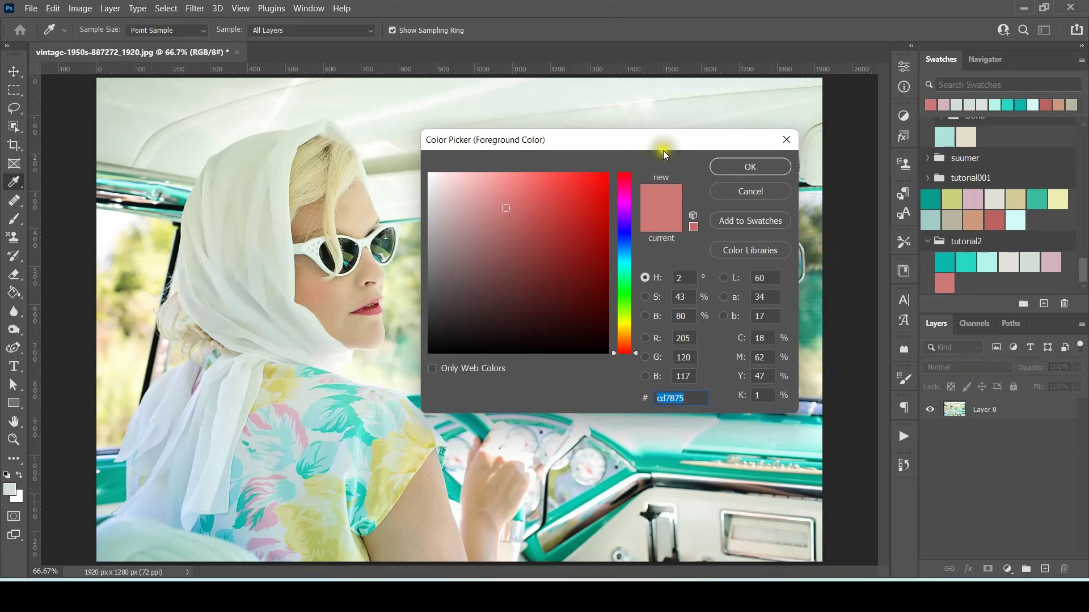
{"action": "left_click_drag", "start_coordinate": [654, 141], "coordinate": [649, 109]}
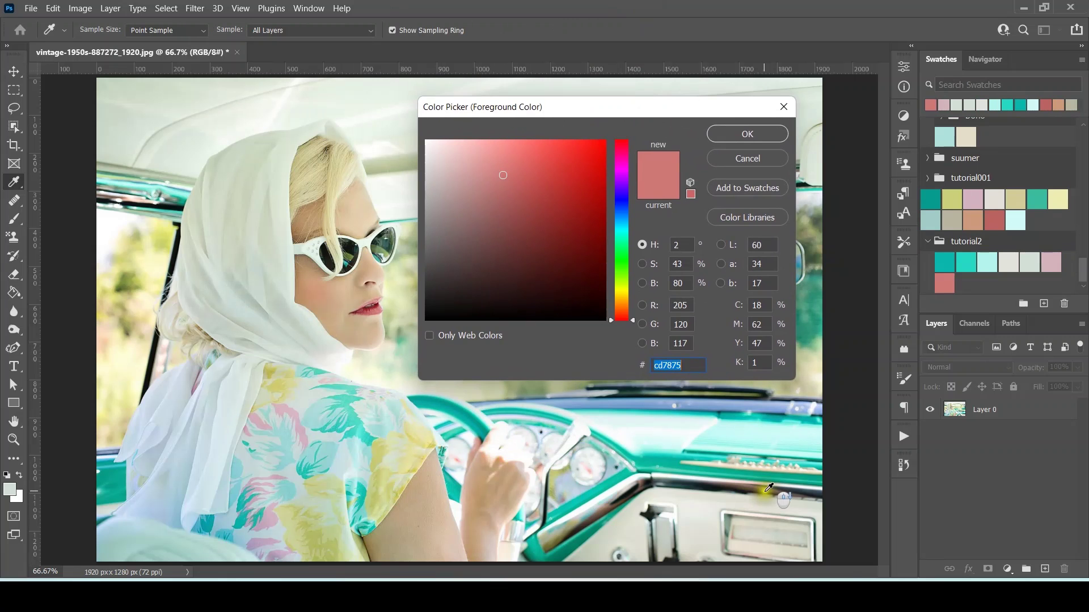
{"action": "left_click_drag", "start_coordinate": [566, 107], "coordinate": [418, 169]}
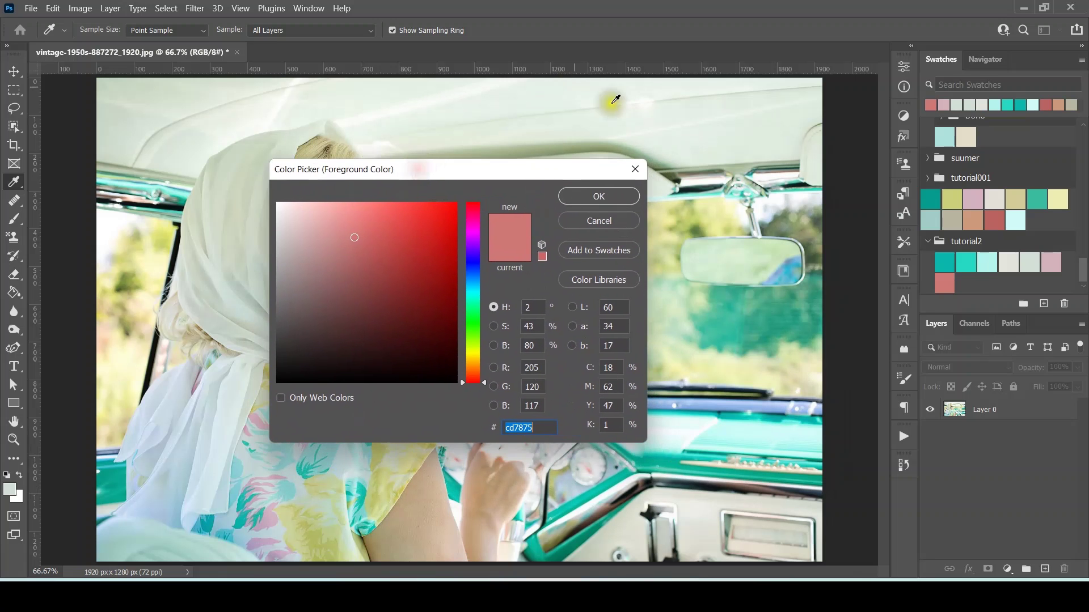
{"action": "left_click_drag", "start_coordinate": [549, 173], "coordinate": [726, 210]}
{"action": "left_click", "coordinate": [406, 191]}
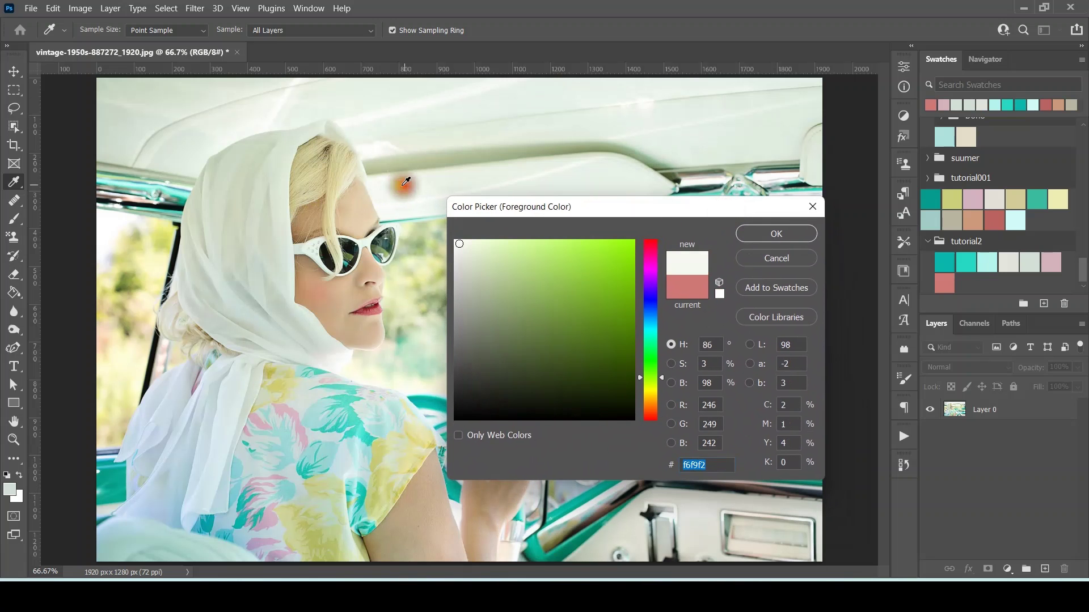
{"action": "left_click", "coordinate": [282, 160]}
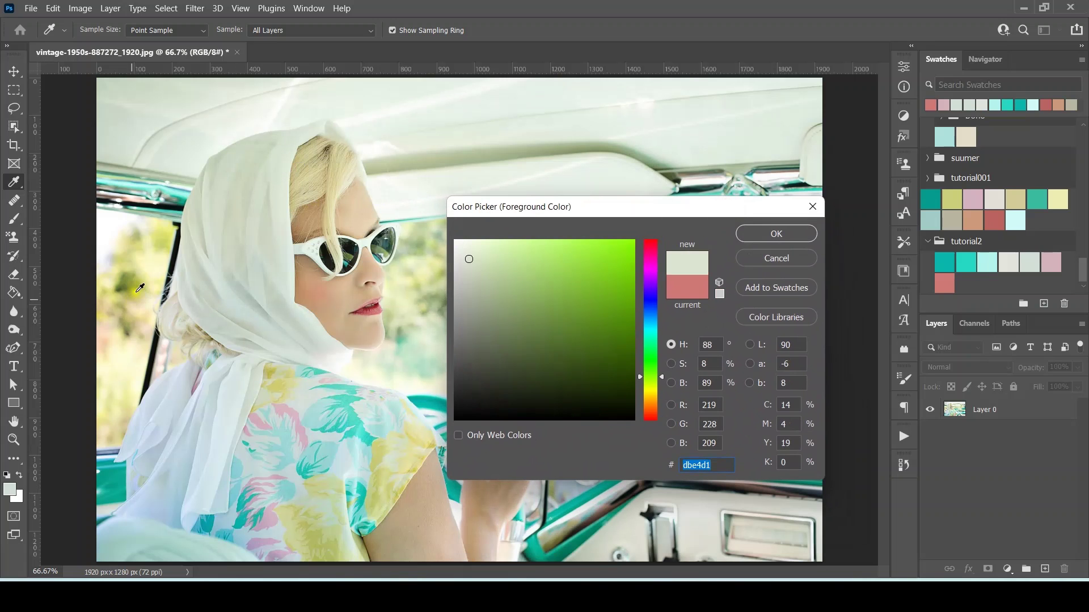
Sample the pale beige #dcd7ba from the woman's hair at the nape and add it to tutorial2 as a new swatch
{"action": "left_click", "coordinate": [173, 300]}
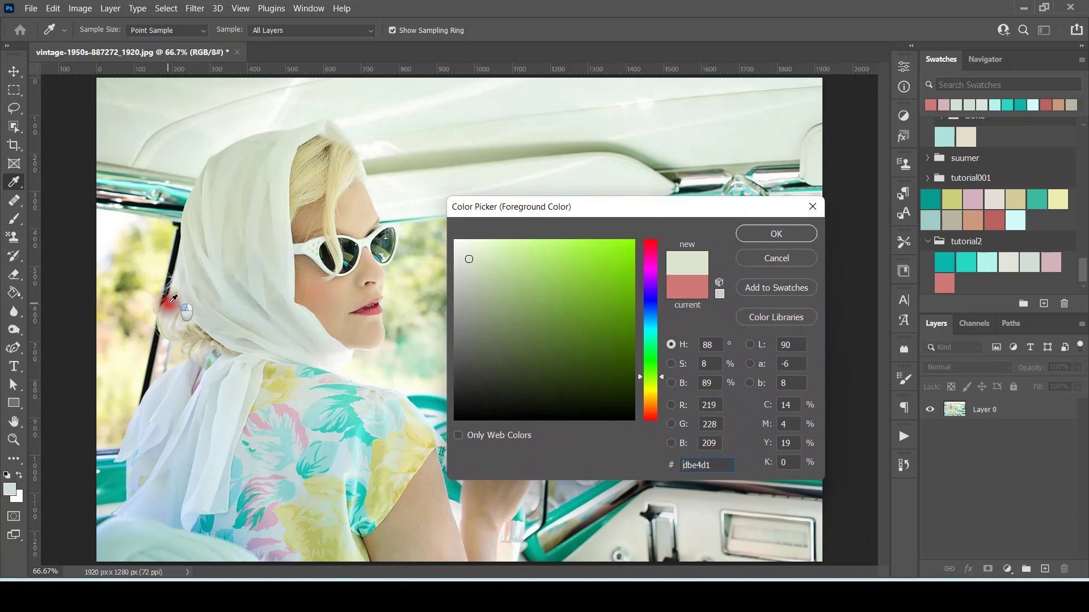
{"action": "left_click", "coordinate": [755, 286]}
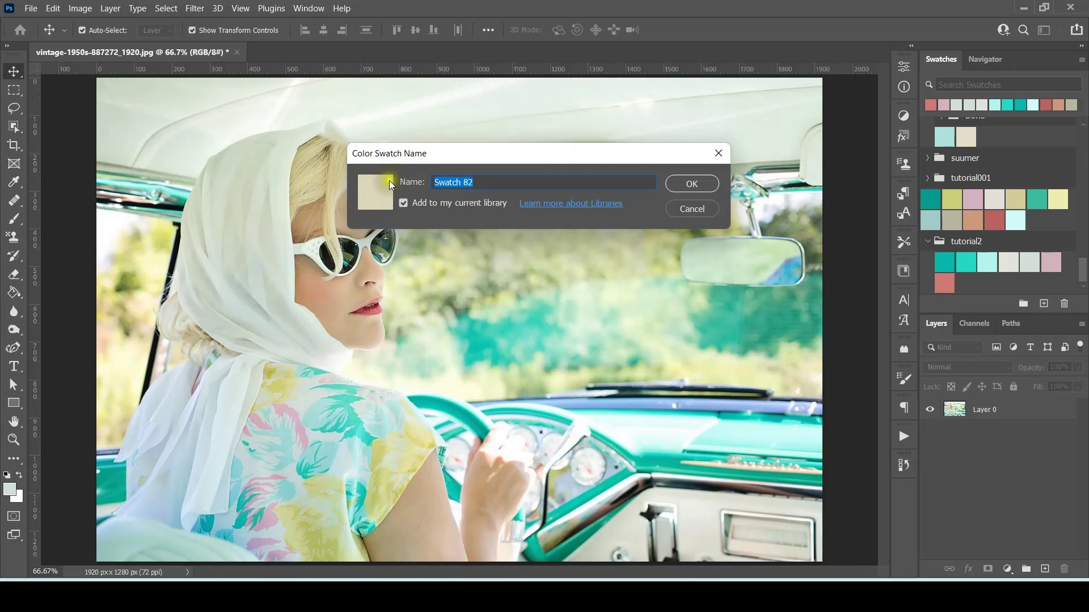
{"action": "left_click", "coordinate": [701, 185]}
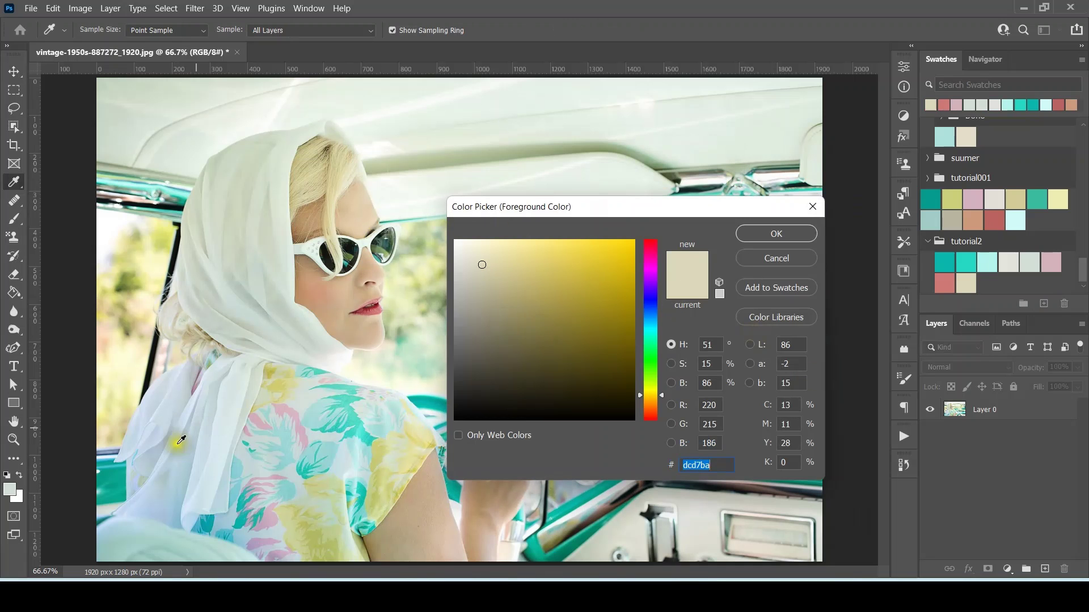
Sample the pale sage #d2dbca from the headscarf, add it to tutorial2, then dismiss the colour picker and switch to the Move tool
{"action": "left_click", "coordinate": [261, 154]}
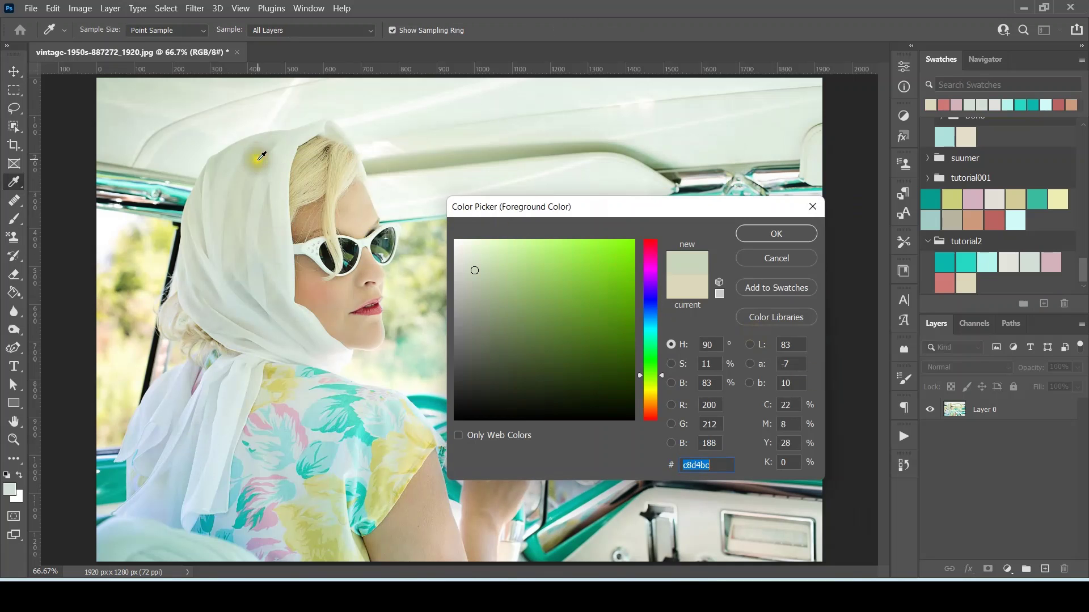
{"action": "left_click_drag", "start_coordinate": [260, 162], "coordinate": [244, 214]}
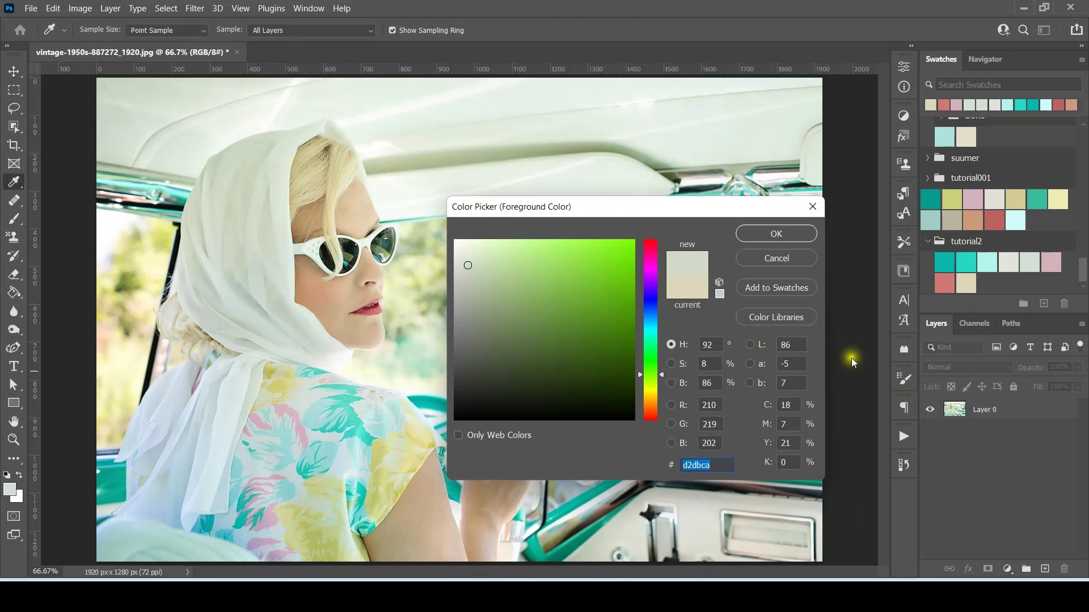
{"action": "left_click", "coordinate": [781, 287]}
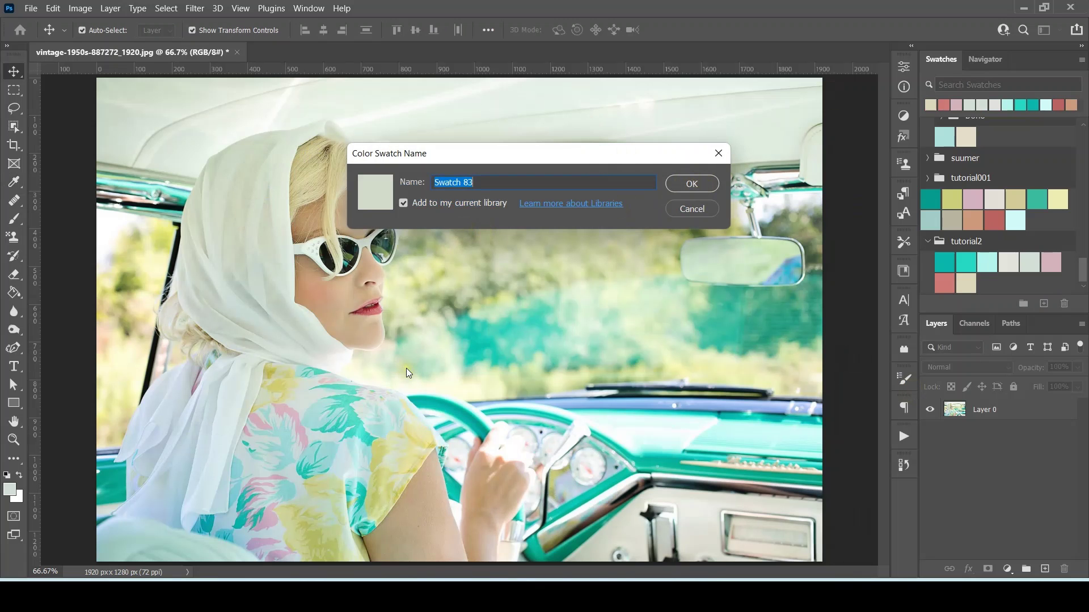
{"action": "left_click", "coordinate": [691, 184]}
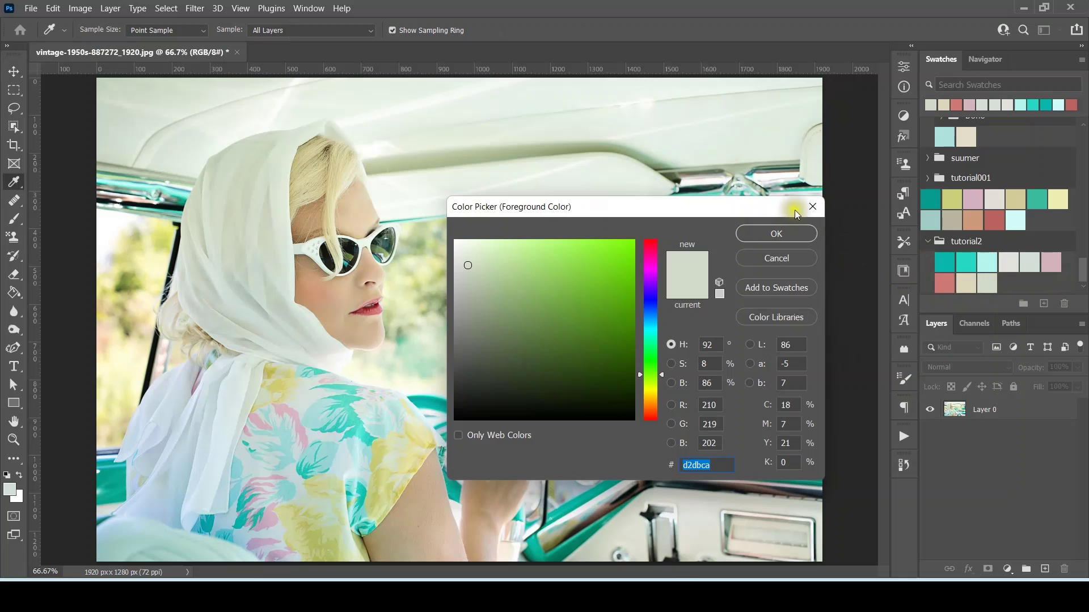
{"action": "left_click", "coordinate": [814, 208]}
{"action": "key", "text": "v"}
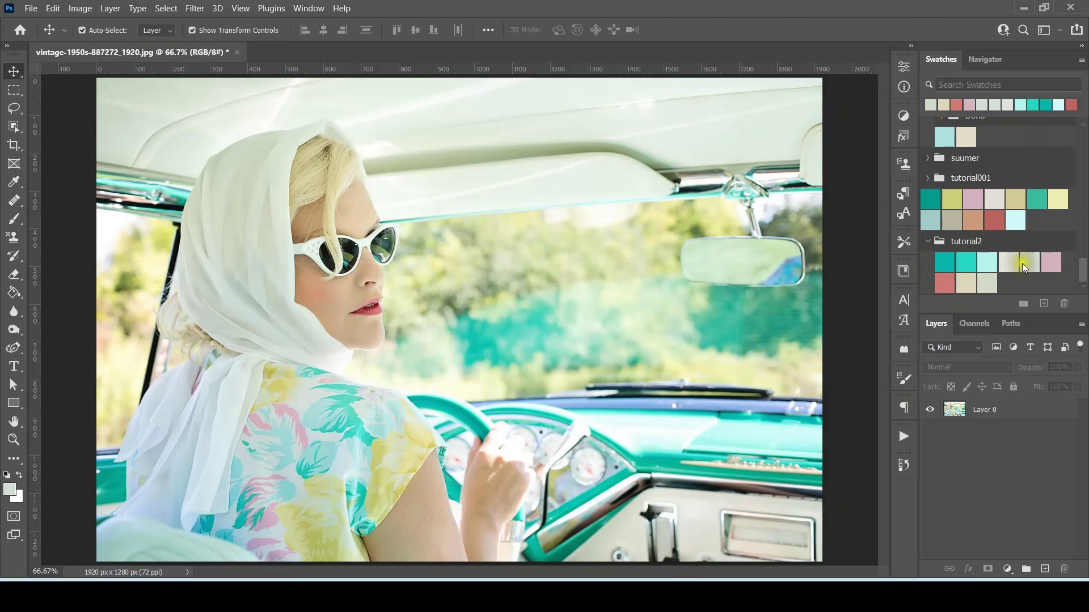